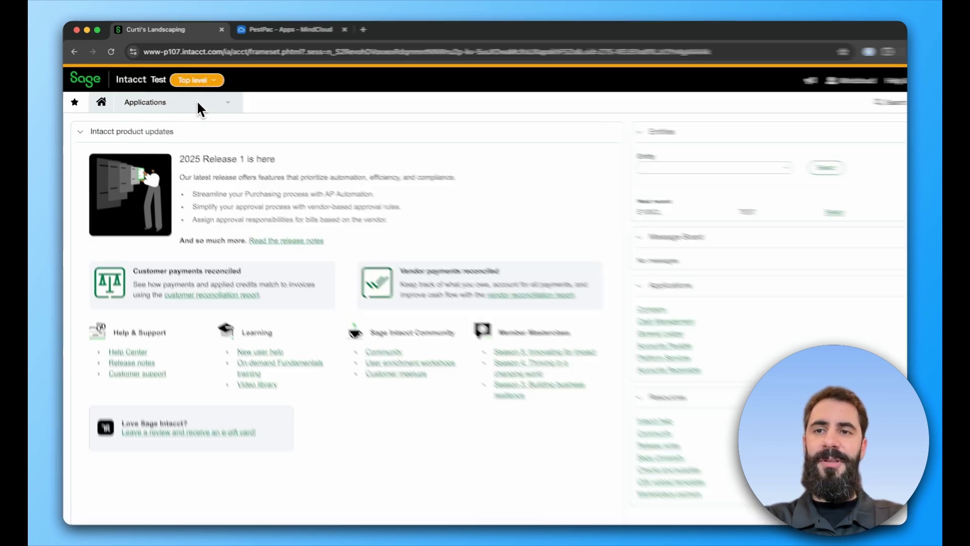
Check the company Subscriptions page to confirm the Web Services subscription is enabled.
{"action": "left_click", "coordinate": [197, 107]}
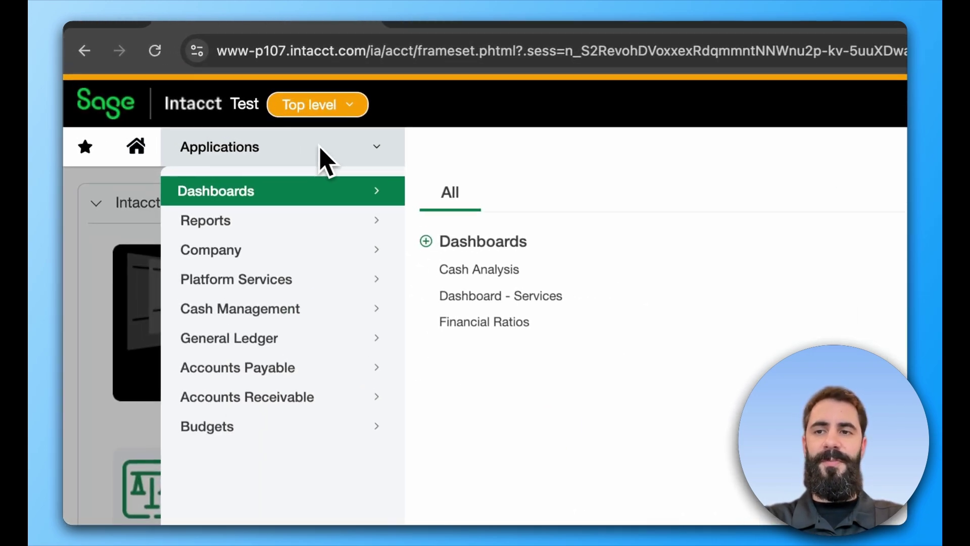
{"action": "mouse_move", "coordinate": [236, 257]}
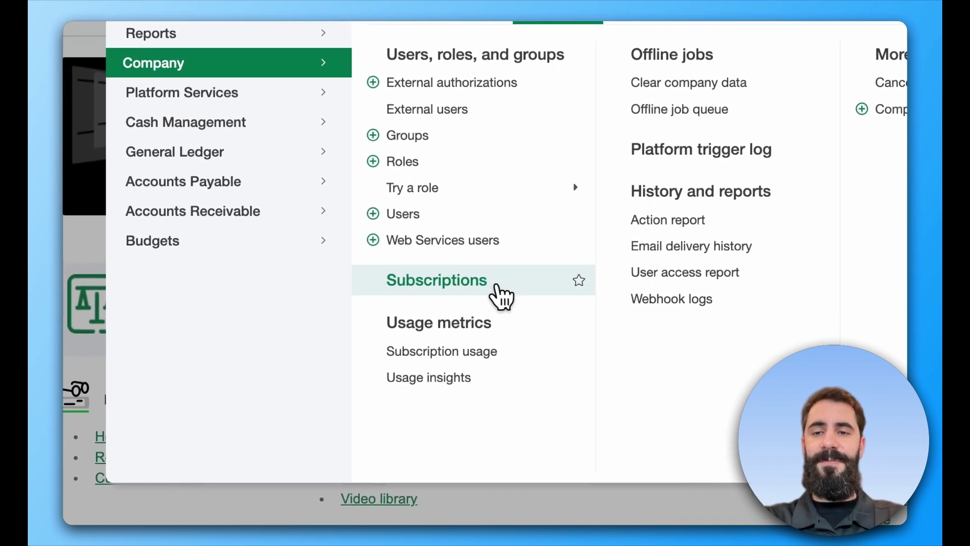
{"action": "left_click", "coordinate": [498, 287]}
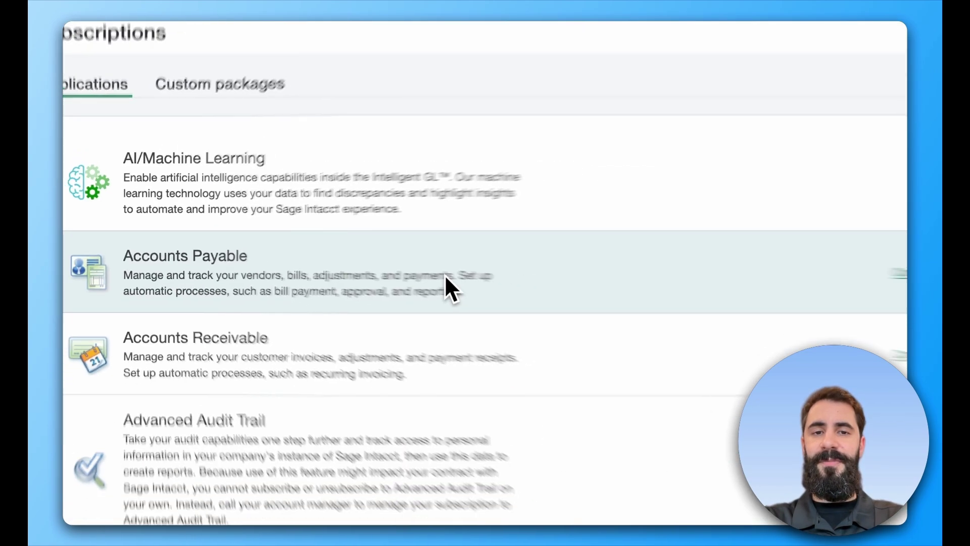
{"action": "scroll", "coordinate": [831, 272], "scroll_direction": "down", "scroll_amount": 10}
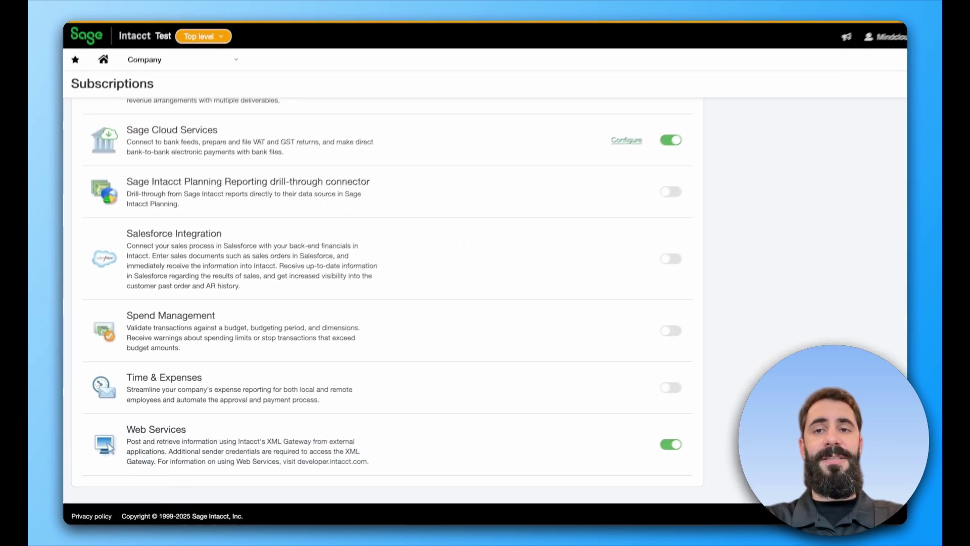
{"action": "left_click", "coordinate": [209, 105]}
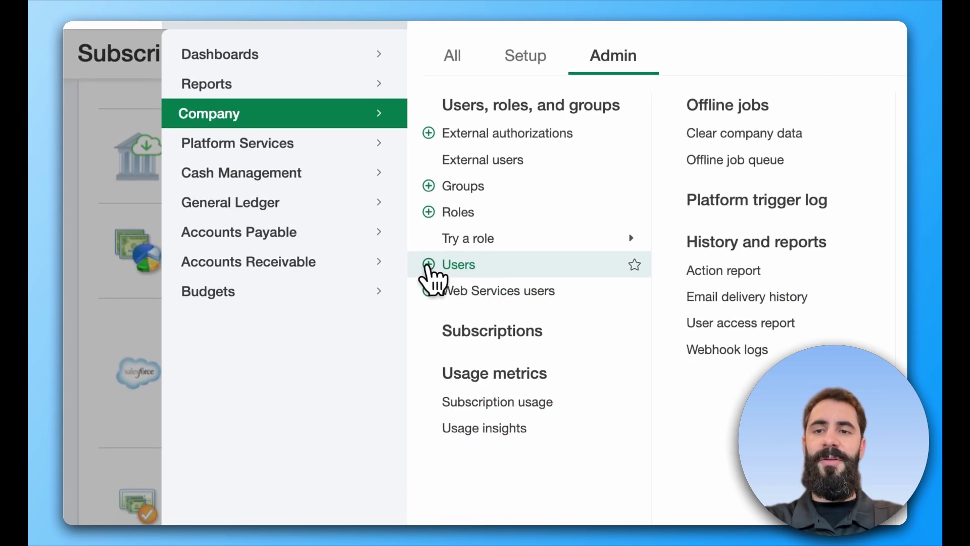
Start a new user with User ID MindCloudUser and fill in the account e-mail.
{"action": "left_click", "coordinate": [430, 265]}
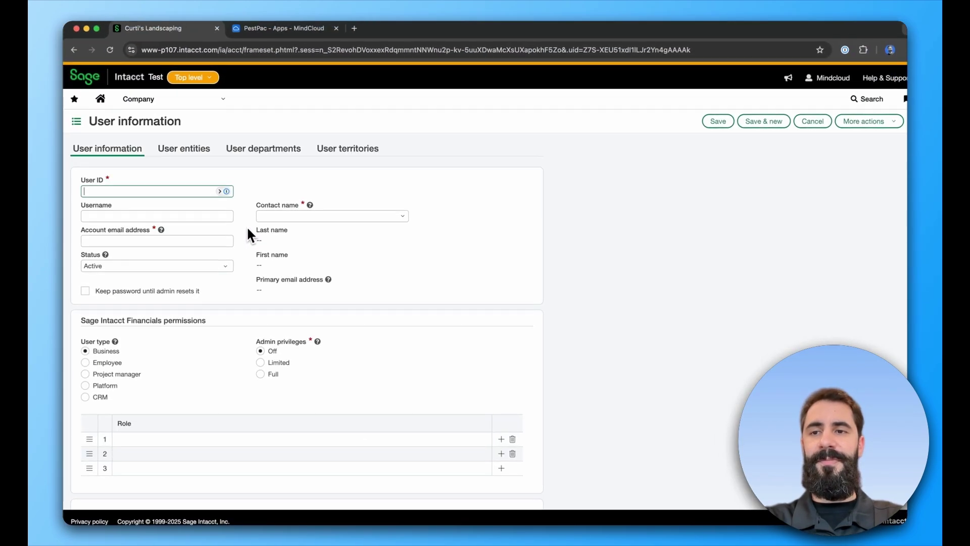
{"action": "type", "text": "Min"}
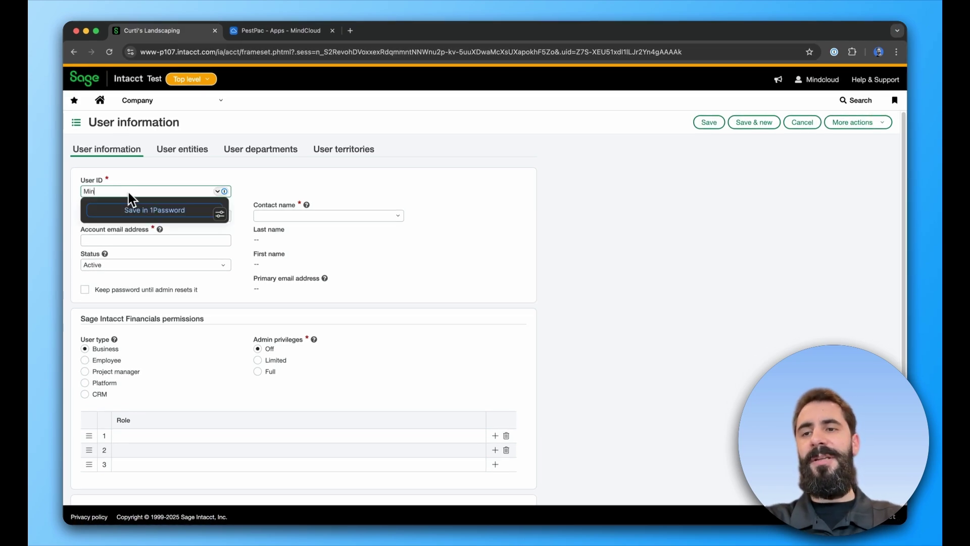
{"action": "type", "text": "dCloudUser"}
{"action": "key", "text": "Tab"}
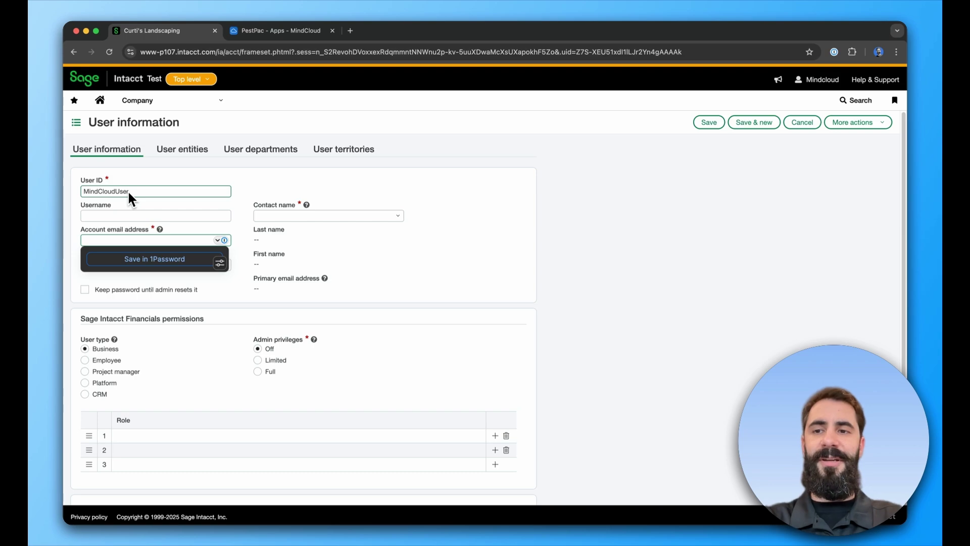
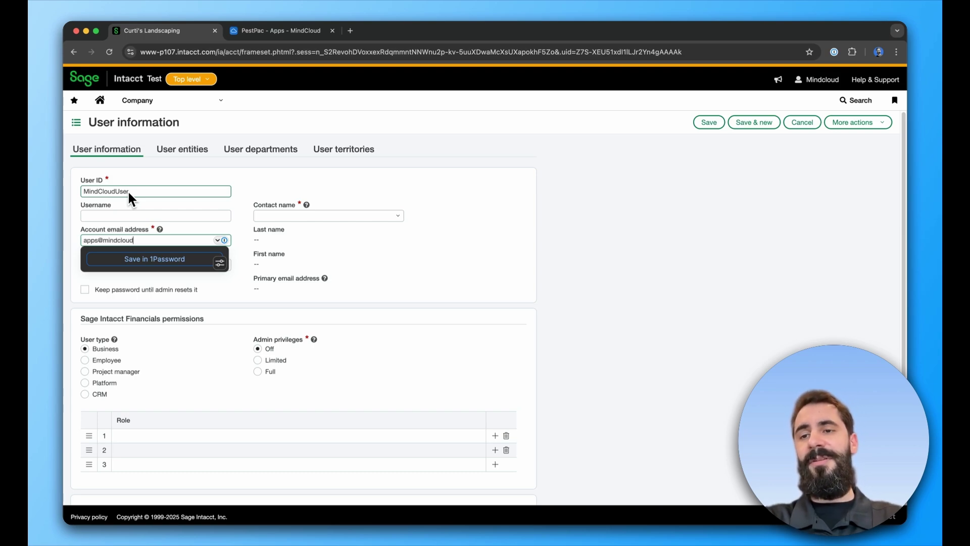
Link the new user to the MindCloud contact and save it.
{"action": "left_click", "coordinate": [272, 215]}
{"action": "type", "text": "M"}
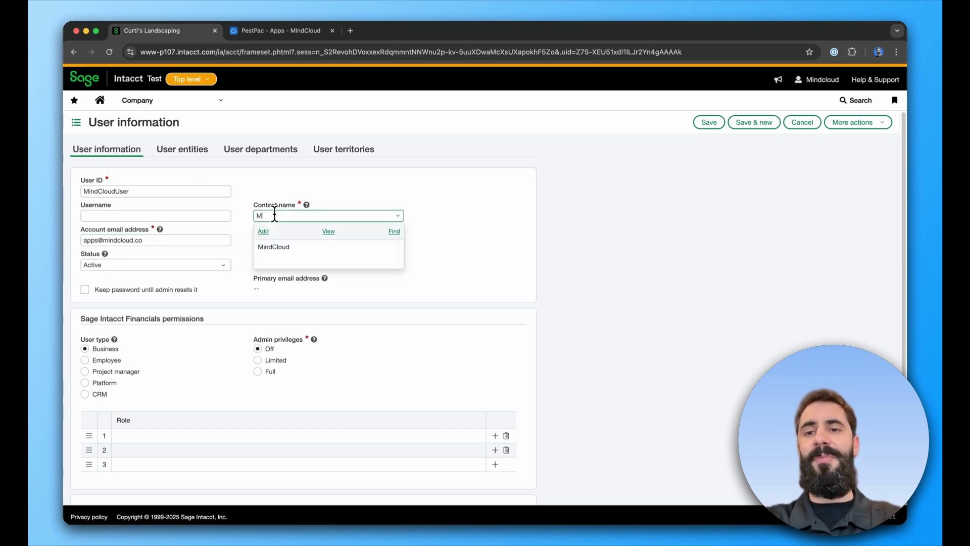
{"action": "type", "text": "indCloud"}
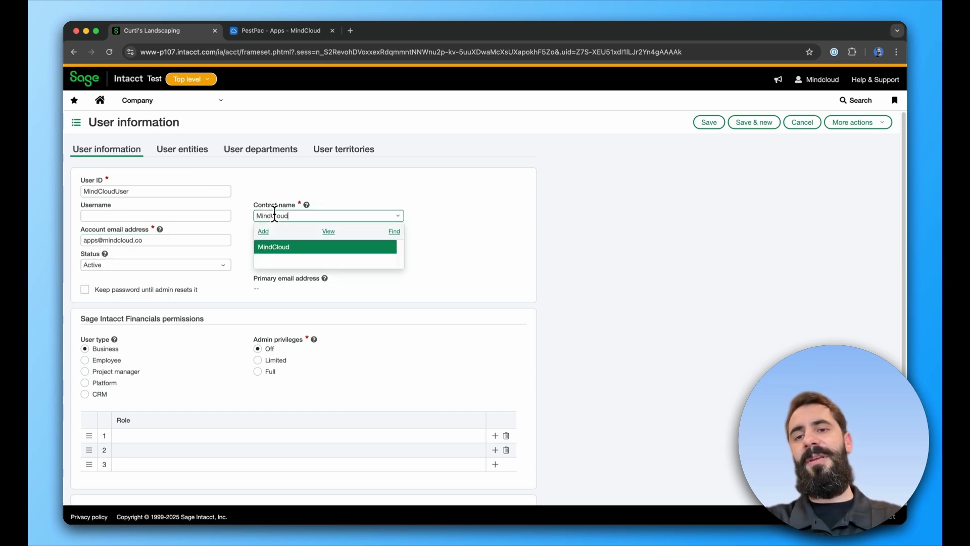
{"action": "key", "text": "Tab"}
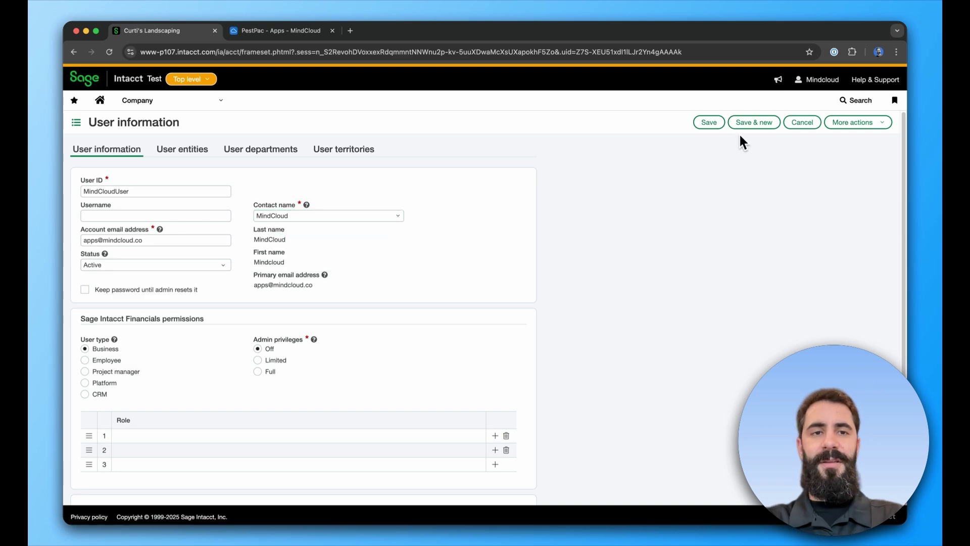
{"action": "left_click", "coordinate": [709, 123]}
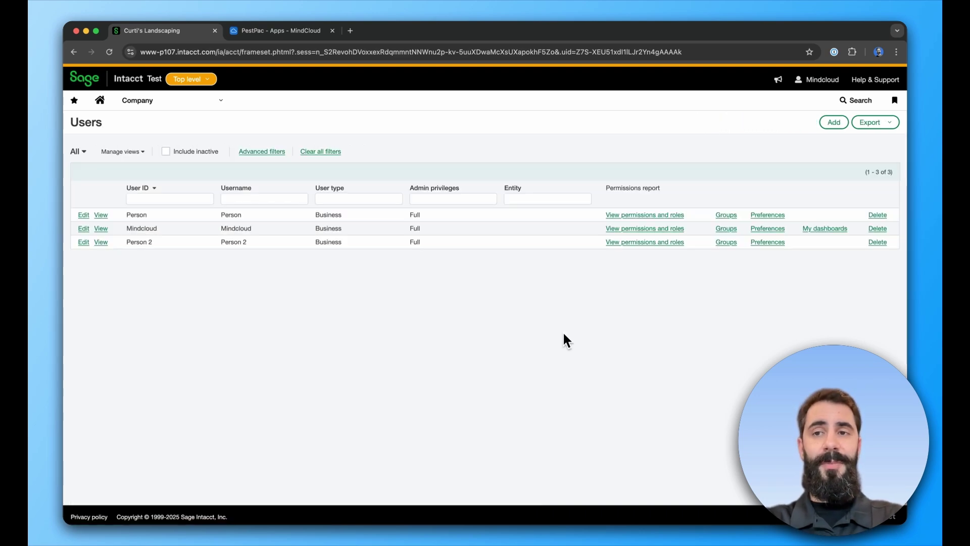
{"action": "left_click", "coordinate": [172, 108]}
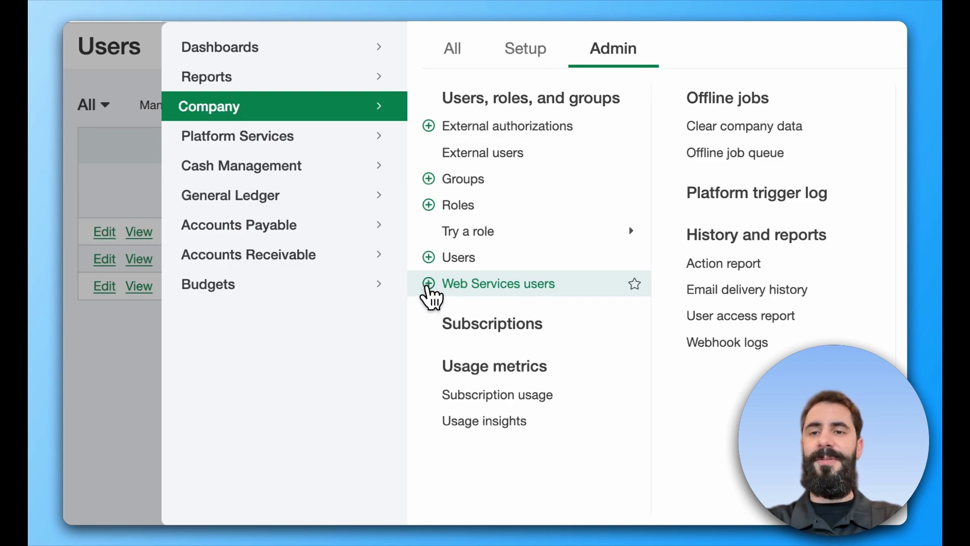
Start web services user MindCloudWebUser and assign it the MindCloud contact.
{"action": "left_click", "coordinate": [427, 285]}
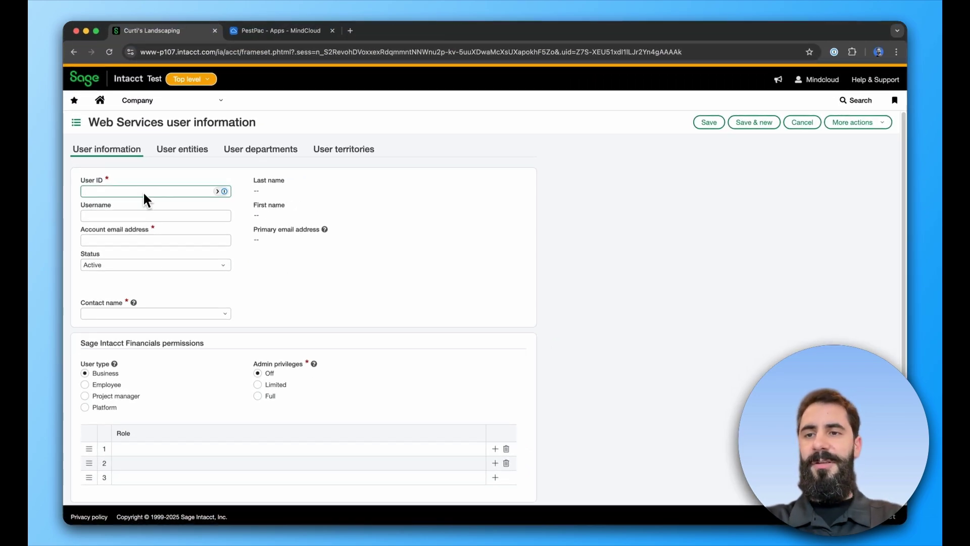
{"action": "type", "text": "MindCloudWeb"}
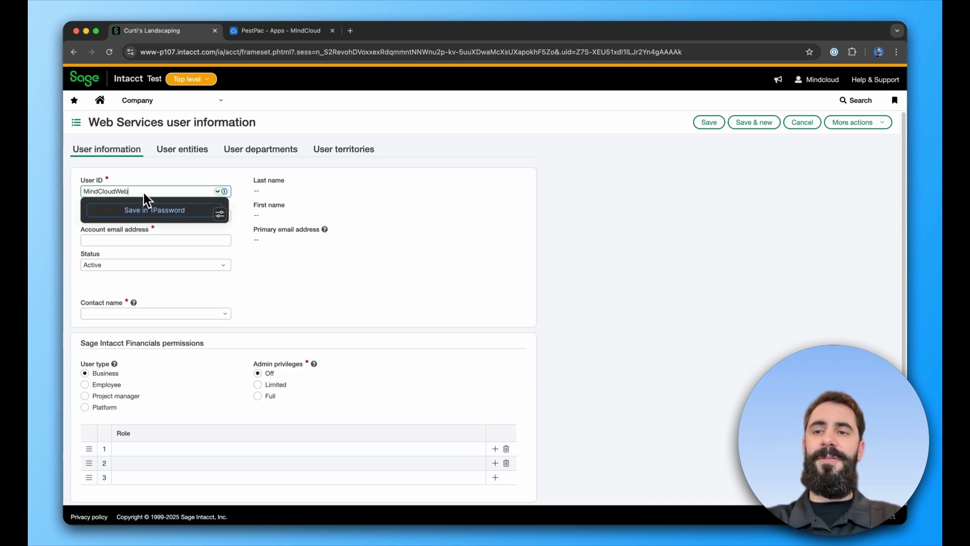
{"action": "type", "text": "User"}
{"action": "left_click", "coordinate": [101, 239]}
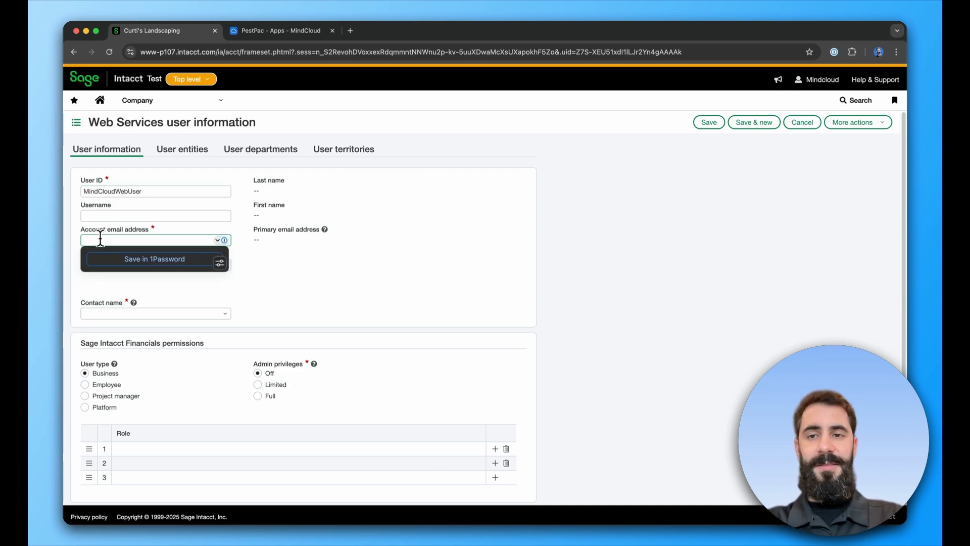
{"action": "left_click", "coordinate": [251, 274]}
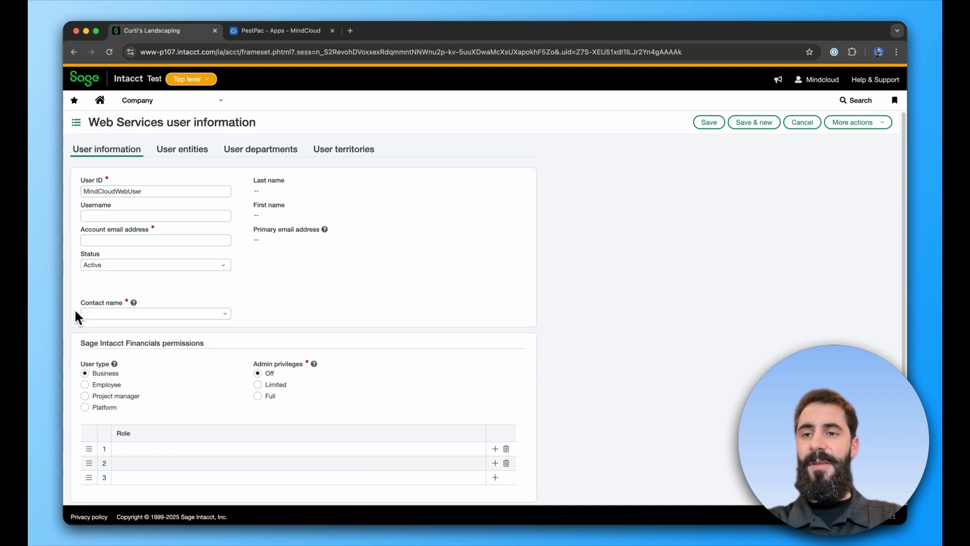
{"action": "left_click", "coordinate": [224, 316]}
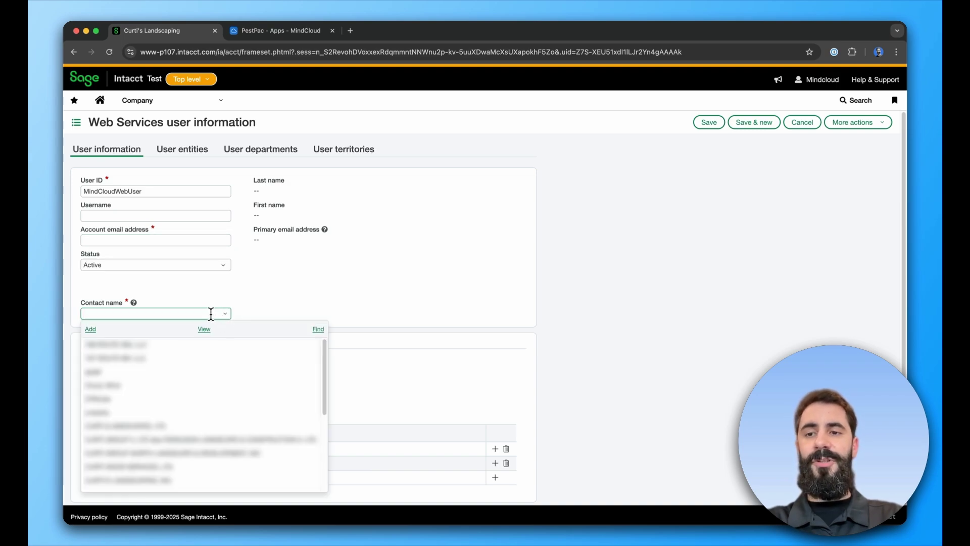
{"action": "type", "text": "mind"}
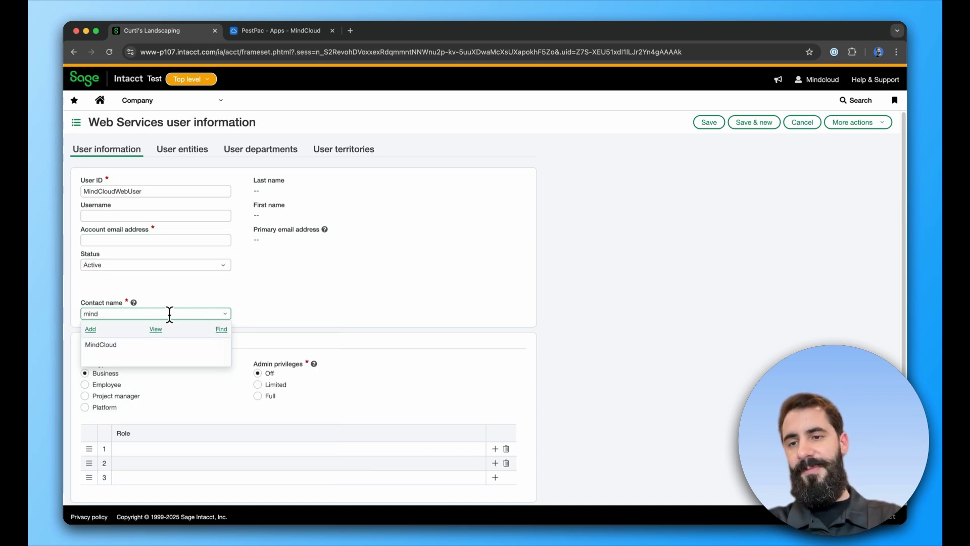
{"action": "left_click", "coordinate": [113, 345]}
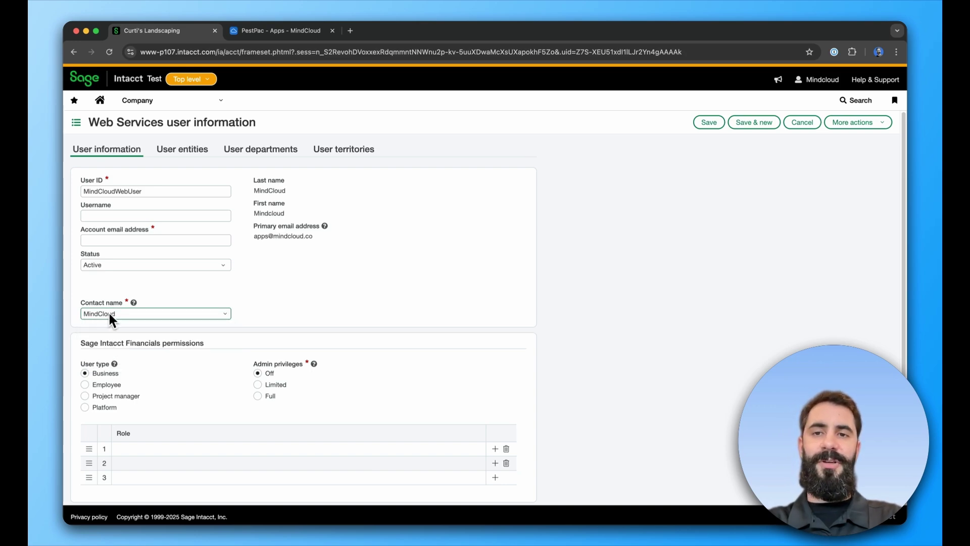
Leave the first role row unassigned and save the web services user.
{"action": "scroll", "coordinate": [337, 308], "scroll_direction": "down", "scroll_amount": 4}
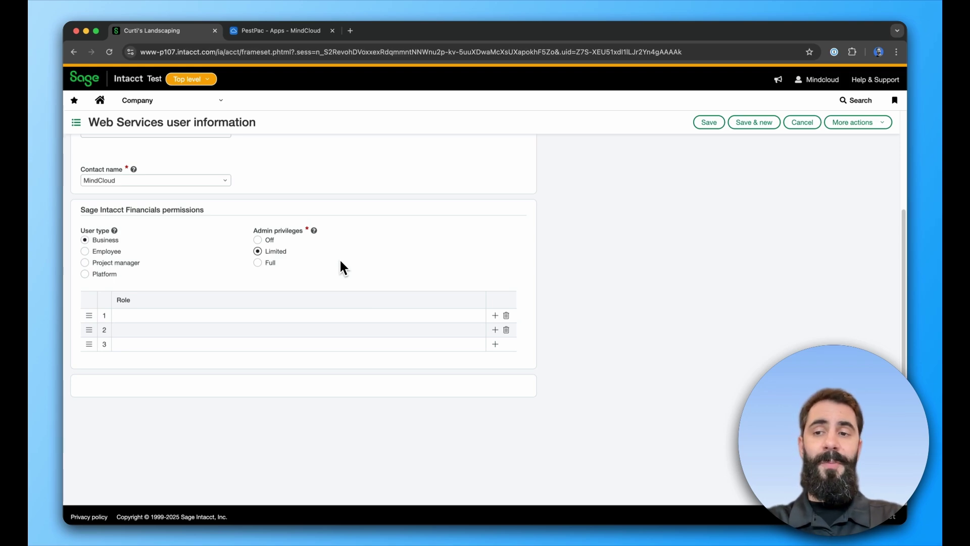
{"action": "left_click", "coordinate": [134, 316]}
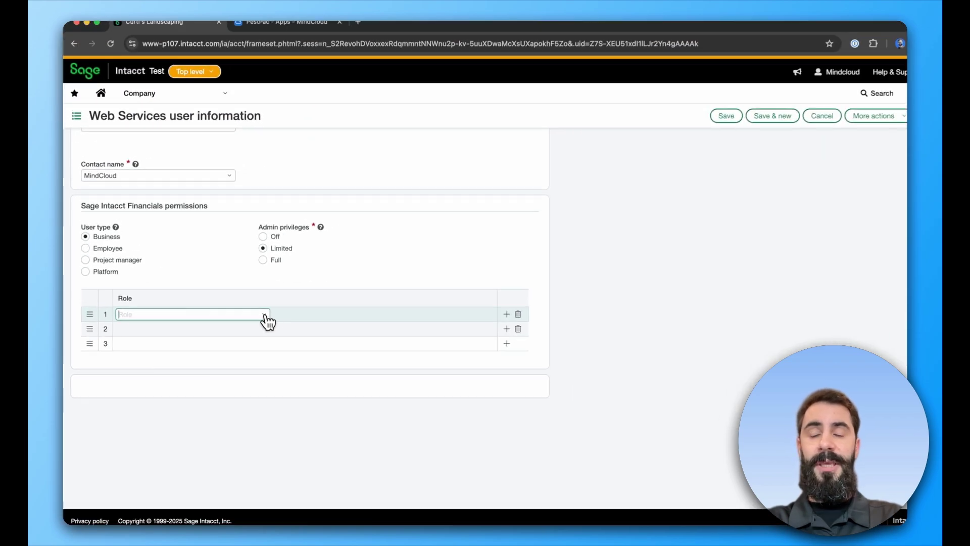
{"action": "left_click", "coordinate": [264, 315]}
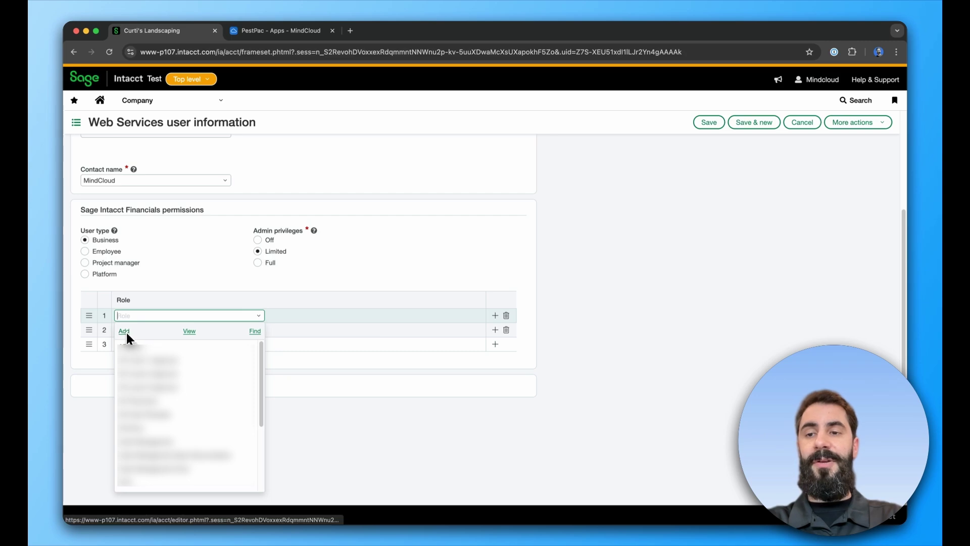
{"action": "left_click", "coordinate": [322, 278]}
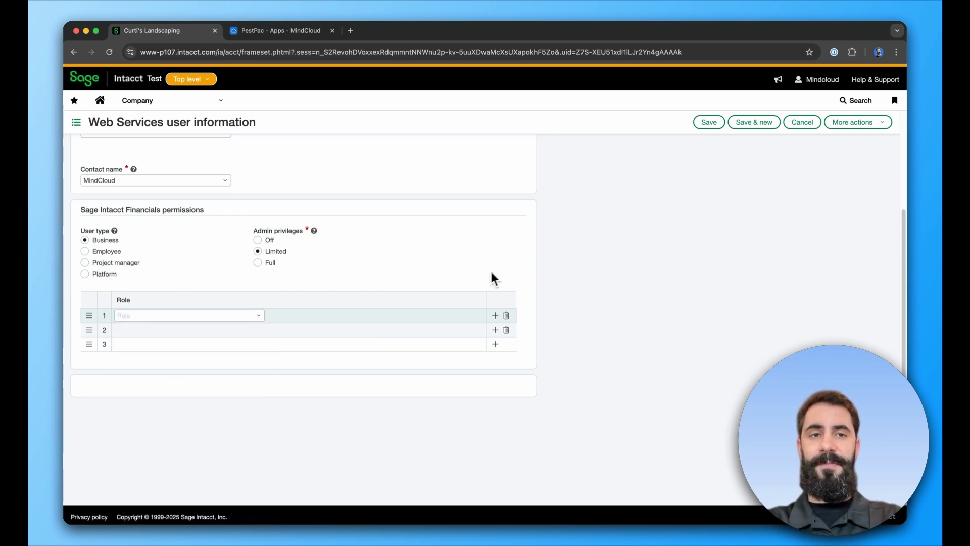
{"action": "left_click", "coordinate": [717, 126]}
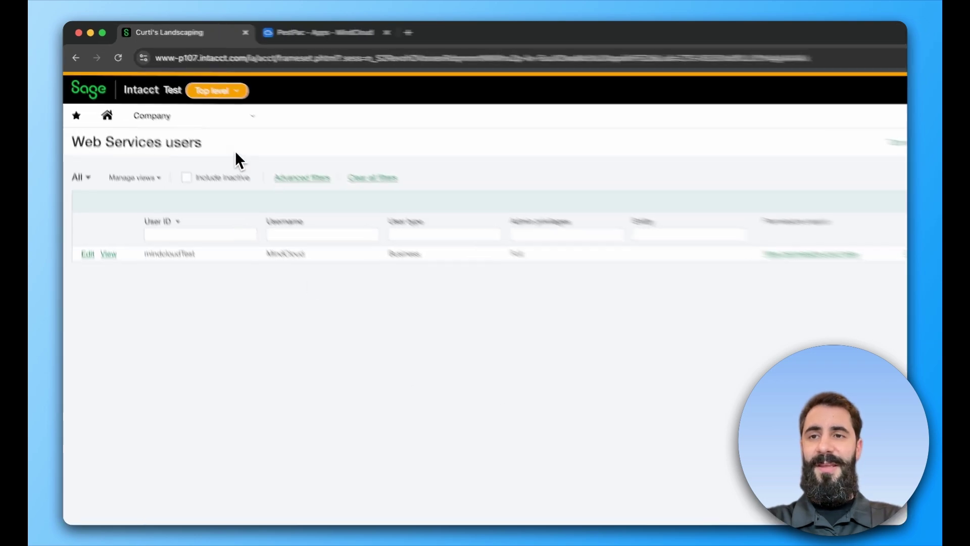
Open Company information on the Security tab in edit mode.
{"action": "left_click", "coordinate": [201, 102]}
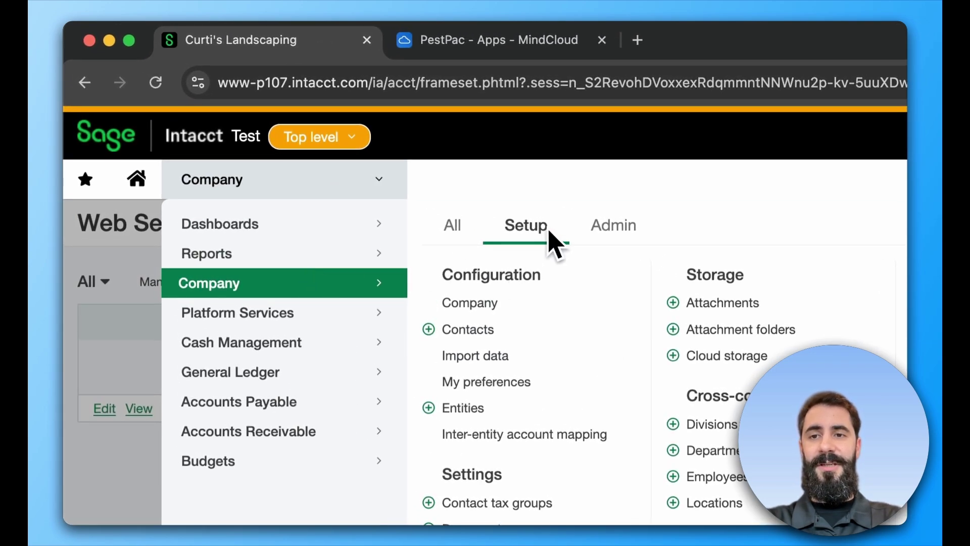
{"action": "left_click", "coordinate": [483, 305]}
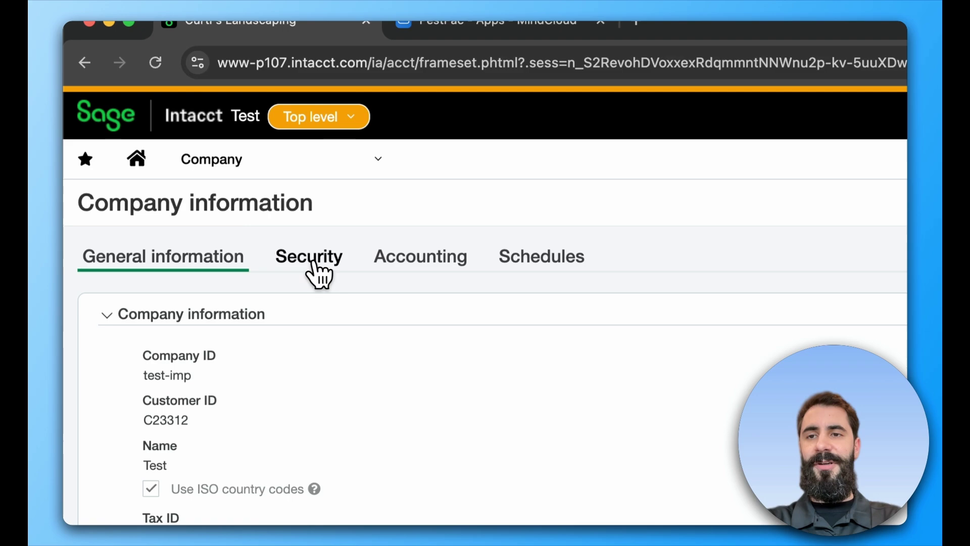
{"action": "left_click", "coordinate": [314, 272]}
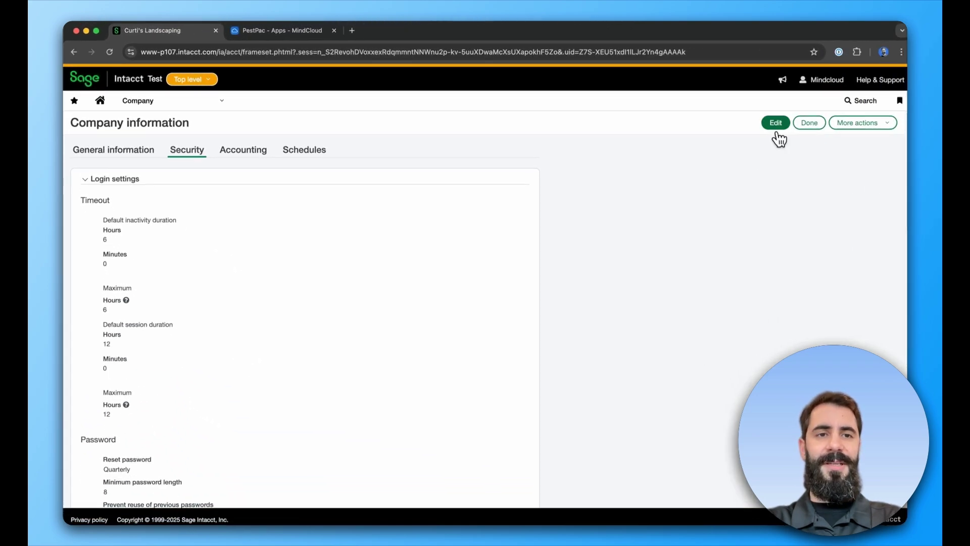
{"action": "left_click", "coordinate": [777, 130]}
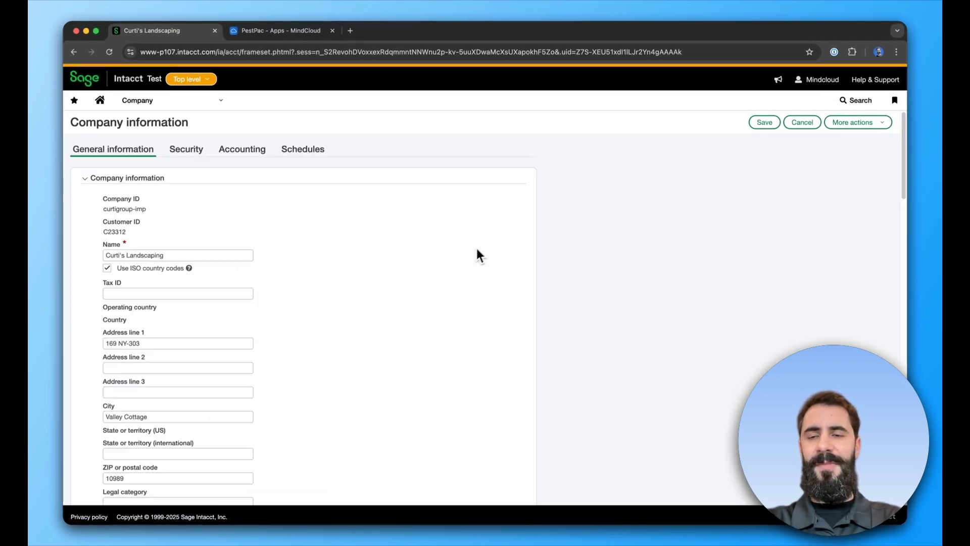
Begin a Web Services sender ID authorization, dismiss it, and cancel the company edit unchanged.
{"action": "scroll", "coordinate": [454, 310], "scroll_direction": "down", "scroll_amount": 10}
{"action": "scroll", "coordinate": [457, 309], "scroll_direction": "up", "scroll_amount": 3}
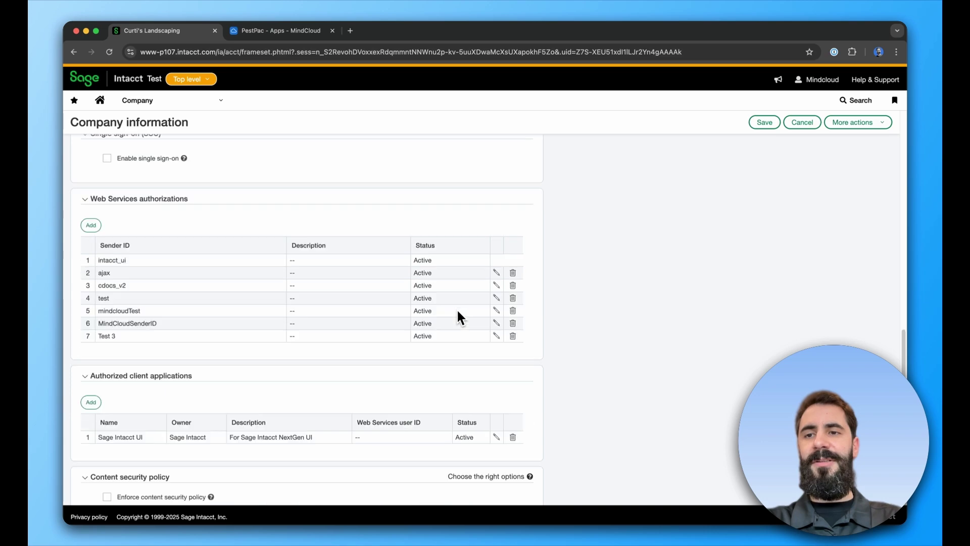
{"action": "scroll", "coordinate": [457, 316], "scroll_direction": "up", "scroll_amount": 2}
{"action": "scroll", "coordinate": [457, 316], "scroll_direction": "down", "scroll_amount": 1}
{"action": "scroll", "coordinate": [198, 258], "scroll_direction": "down", "scroll_amount": 2}
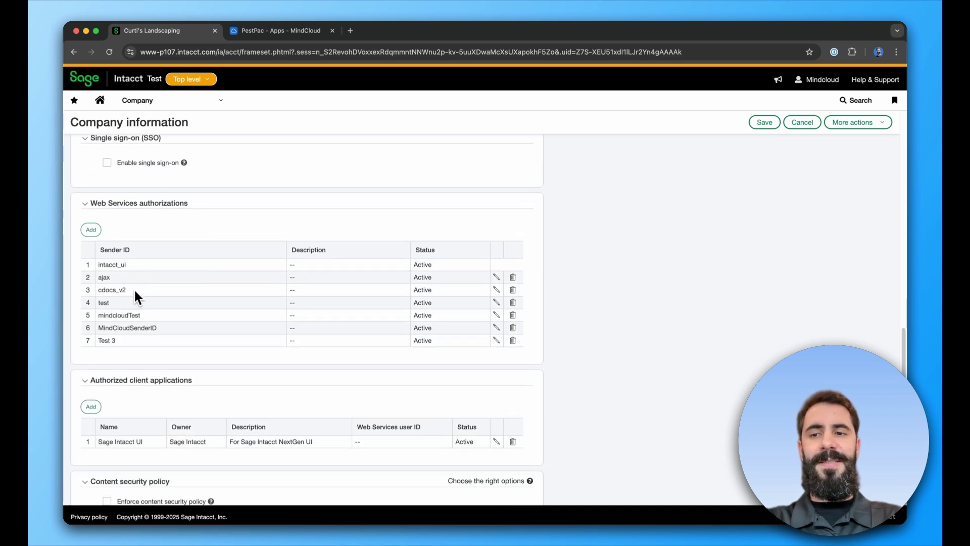
{"action": "left_click", "coordinate": [91, 230]}
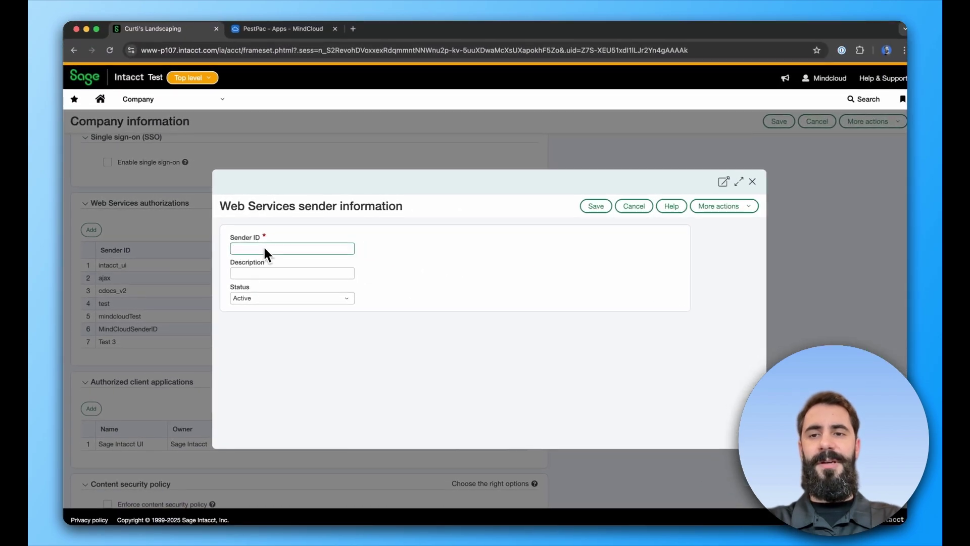
{"action": "left_click", "coordinate": [593, 202]}
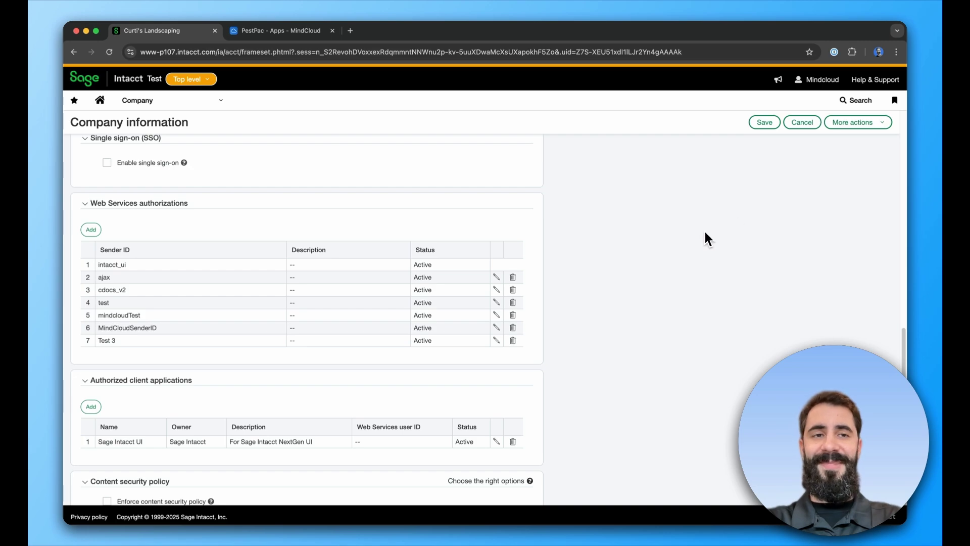
{"action": "left_click", "coordinate": [802, 121]}
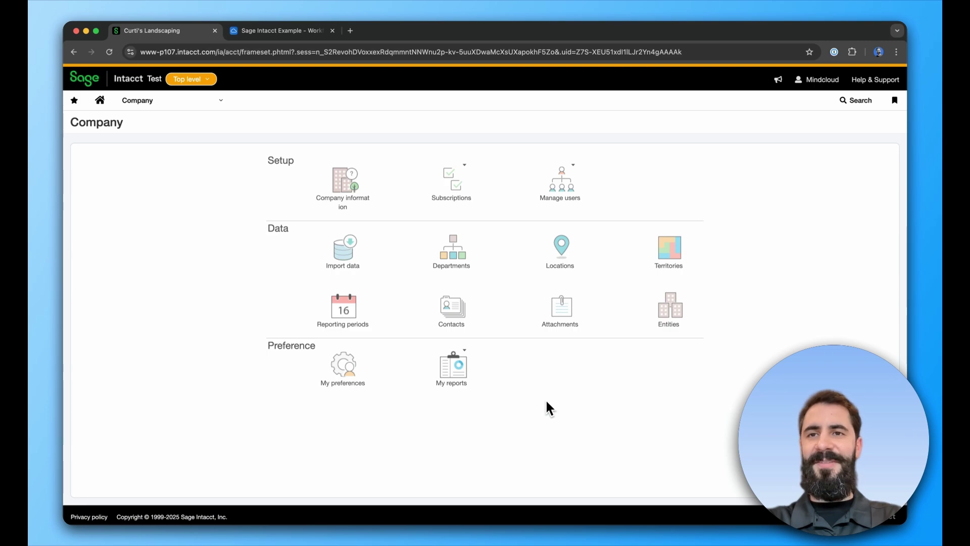
Review the Example Sage Intacct credential in the MindCloud workflow and close it.
{"action": "left_click", "coordinate": [289, 33]}
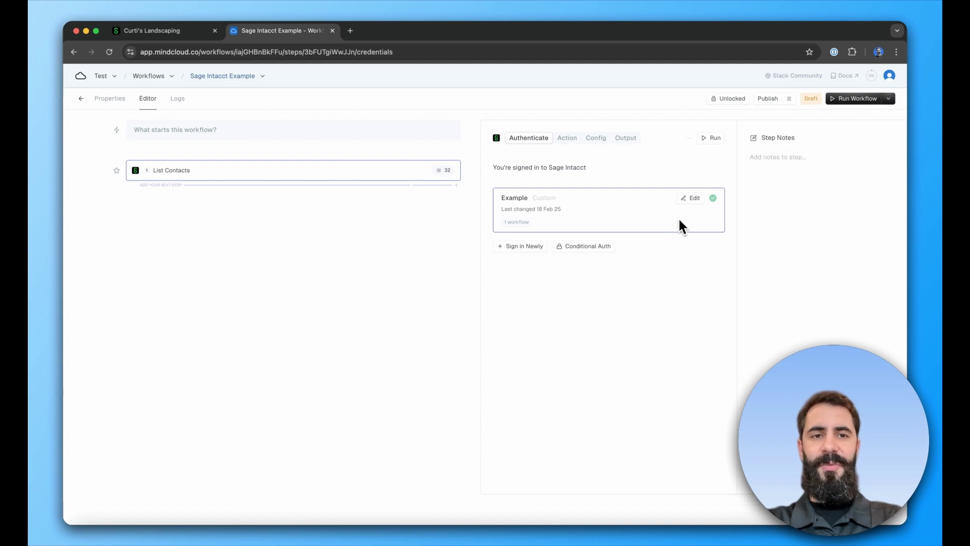
{"action": "left_click", "coordinate": [724, 192]}
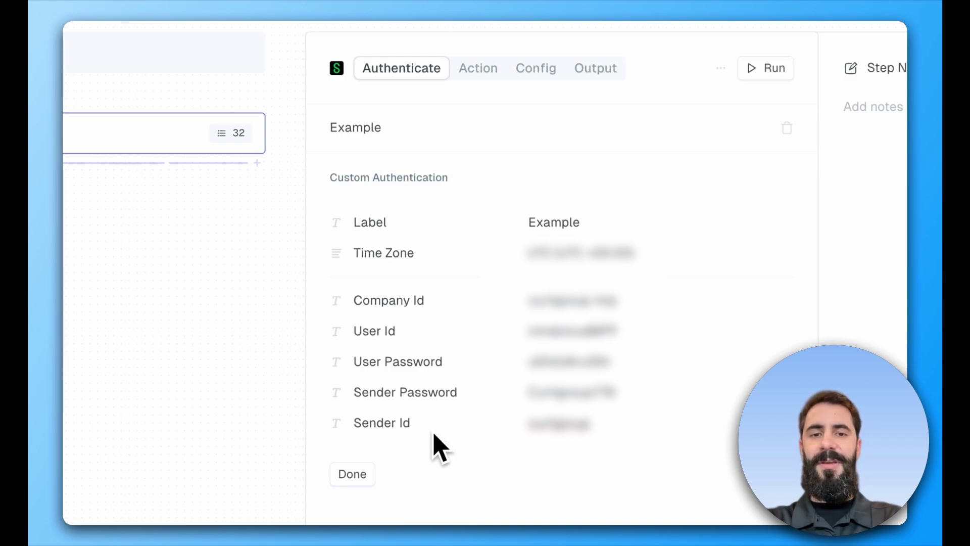
{"action": "left_click", "coordinate": [341, 475]}
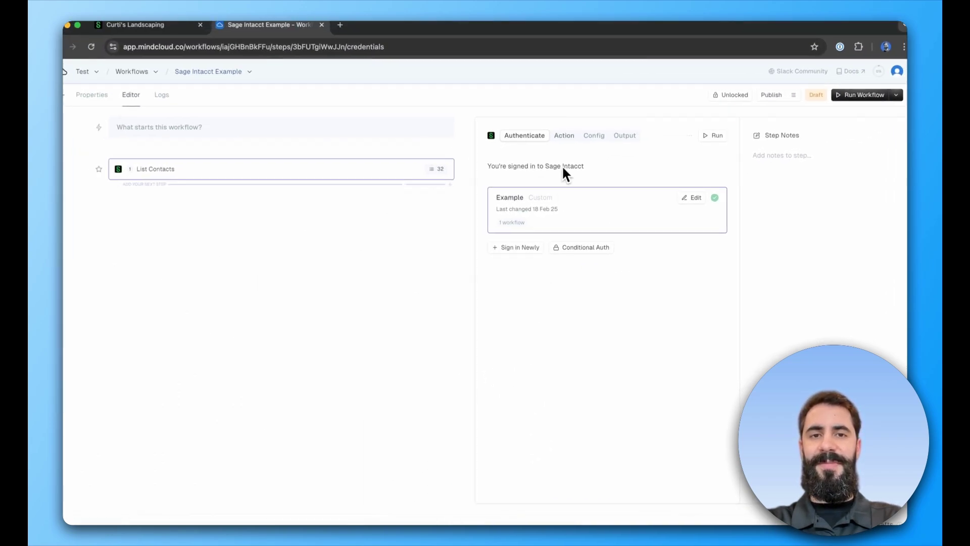
Check the step's Action and Config, then run List Contacts to get 32 contacts.
{"action": "left_click", "coordinate": [565, 135]}
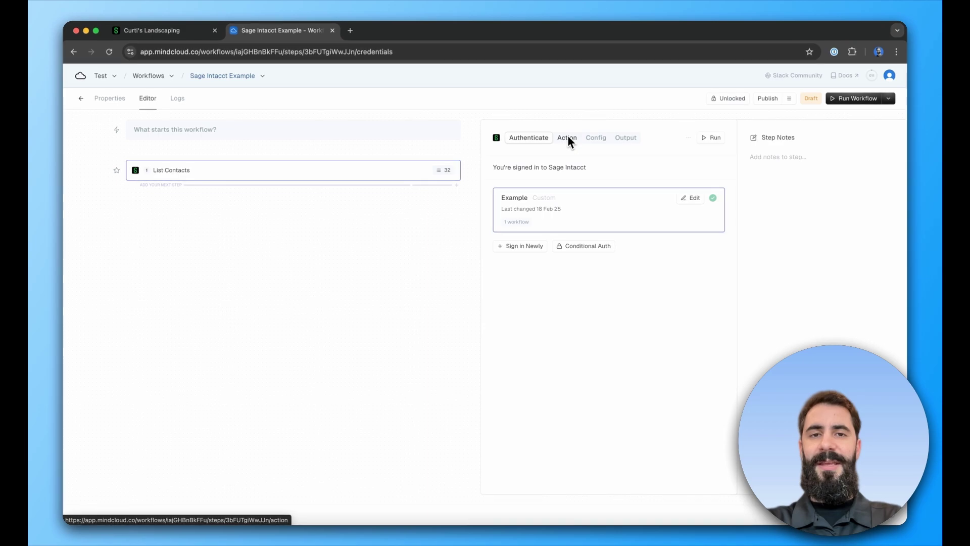
{"action": "left_click", "coordinate": [571, 361]}
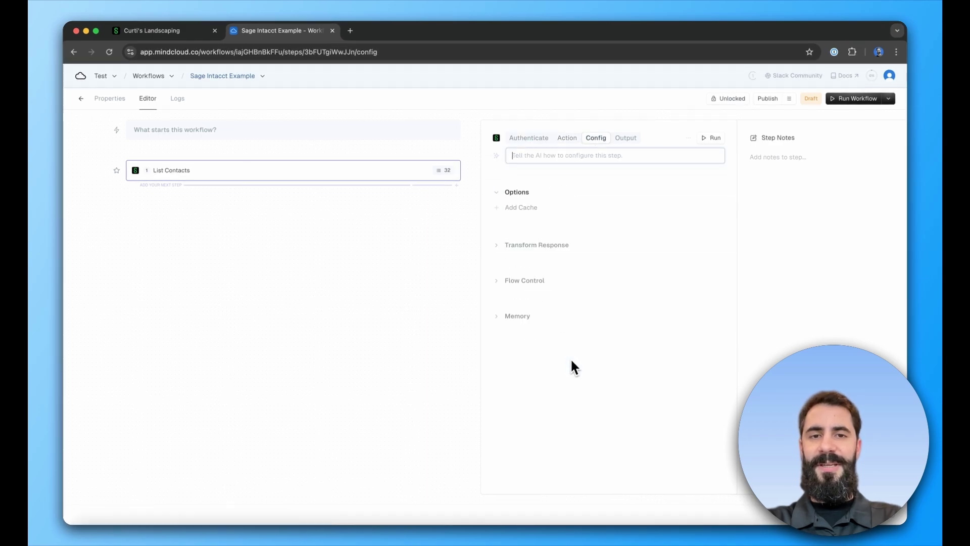
{"action": "left_click", "coordinate": [713, 139]}
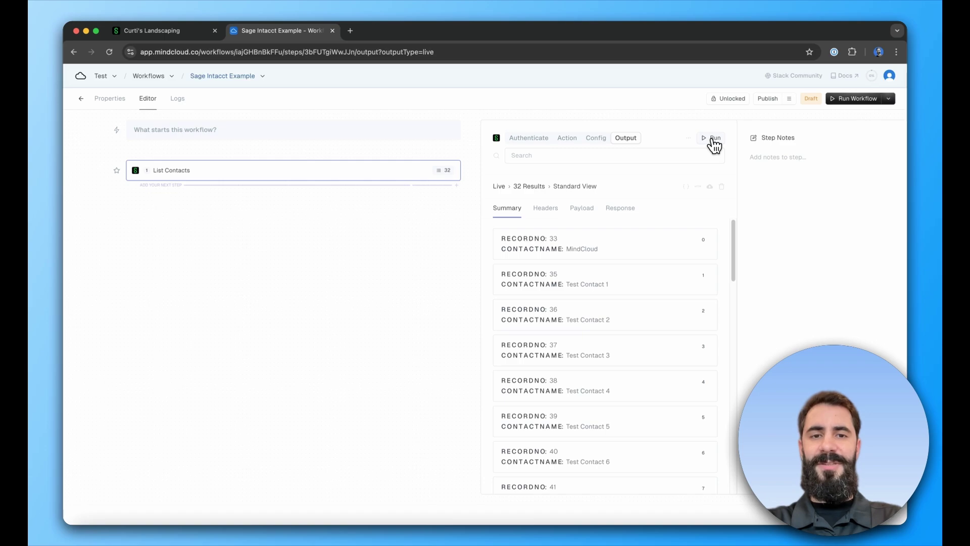